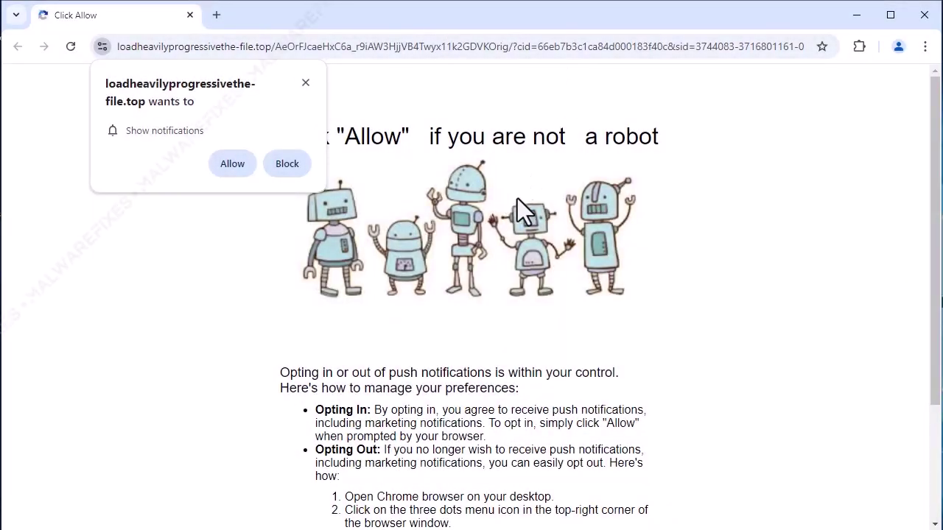
# Highlight the domain loadheavilyprogressivethe-file.top in the page address to examine it, and clear the selection.
pyautogui.click(383, 46)
pyautogui.click(411, 48)
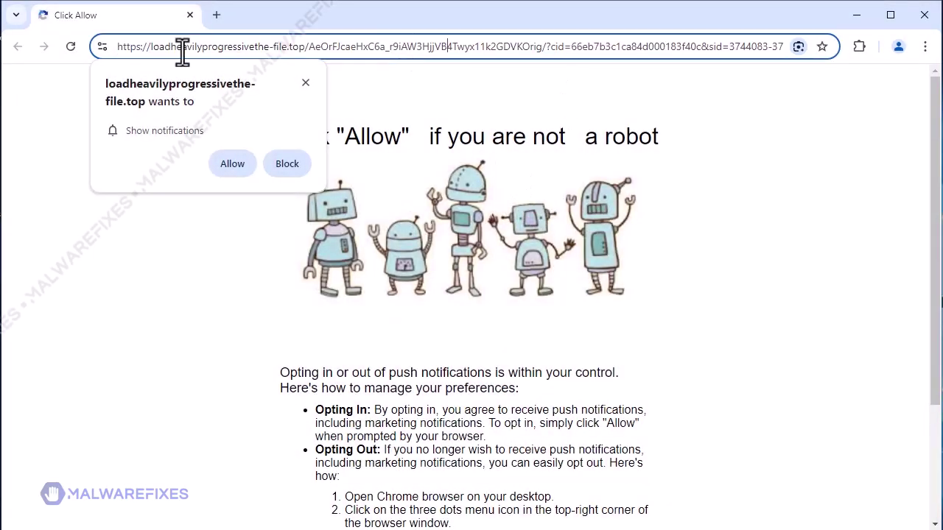
pyautogui.moveTo(306, 48); pyautogui.dragTo(194, 59)
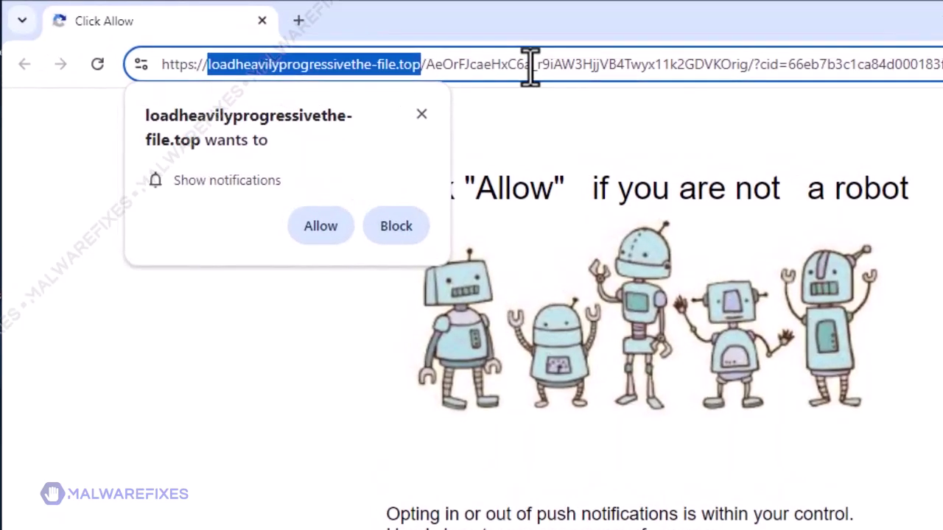
pyautogui.click(531, 65)
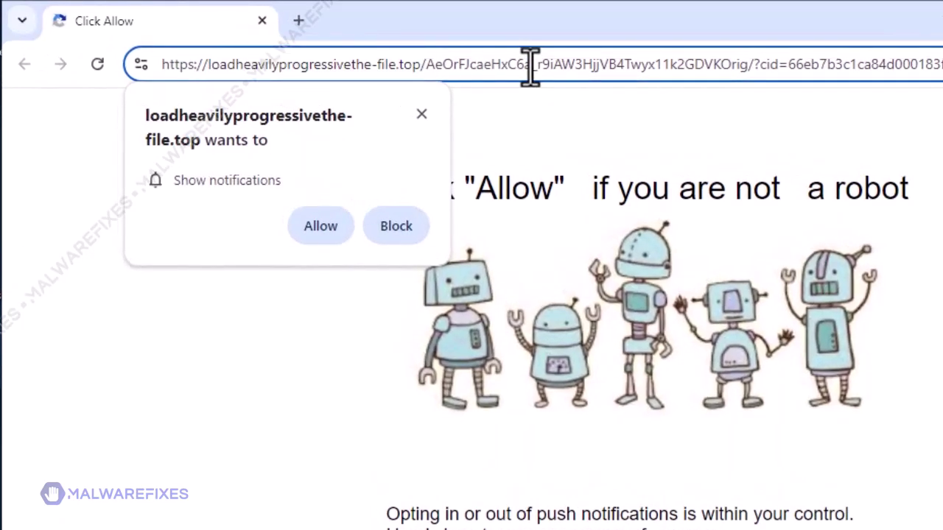
pyautogui.click(808, 375)
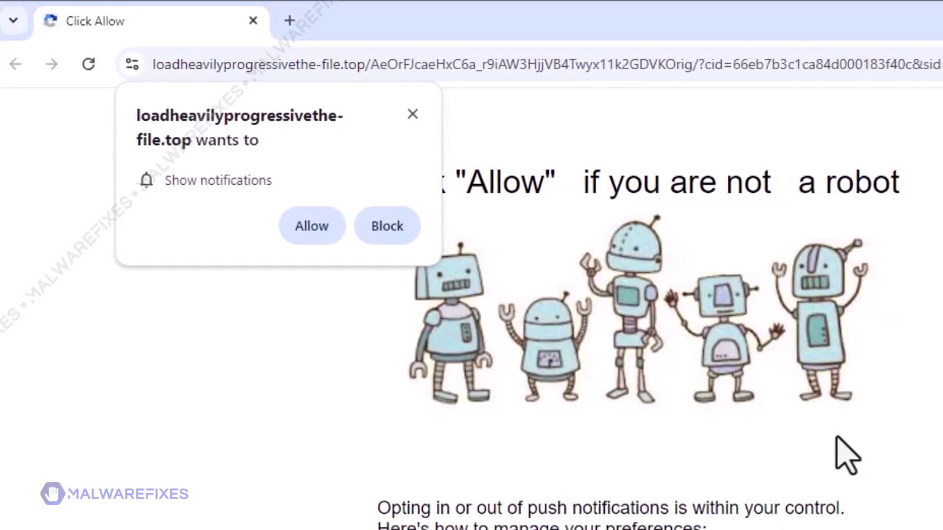
# Look through the fake robot-check page and its request to show notifications.
pyautogui.scroll(-3, 852, 453)
pyautogui.scroll(3, 822, 451)
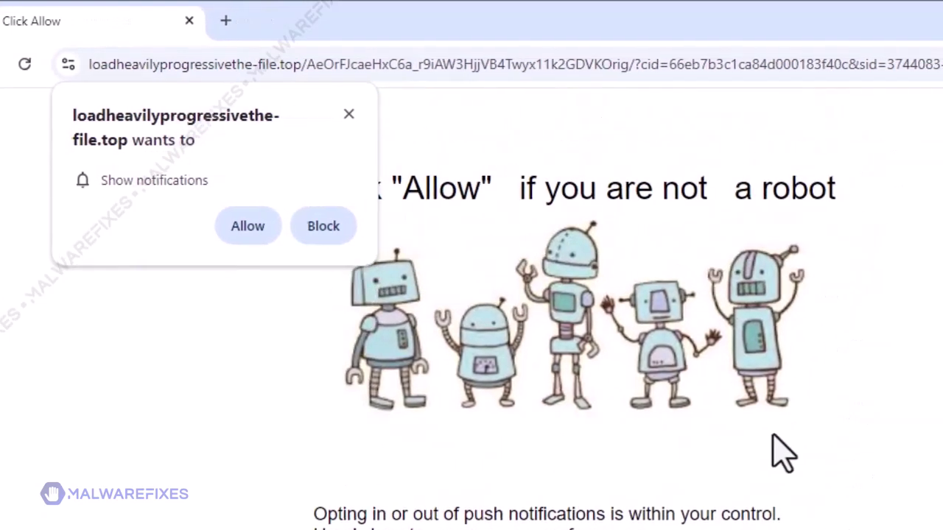
pyautogui.scroll(-1, 821, 448)
pyautogui.scroll(1, 752, 446)
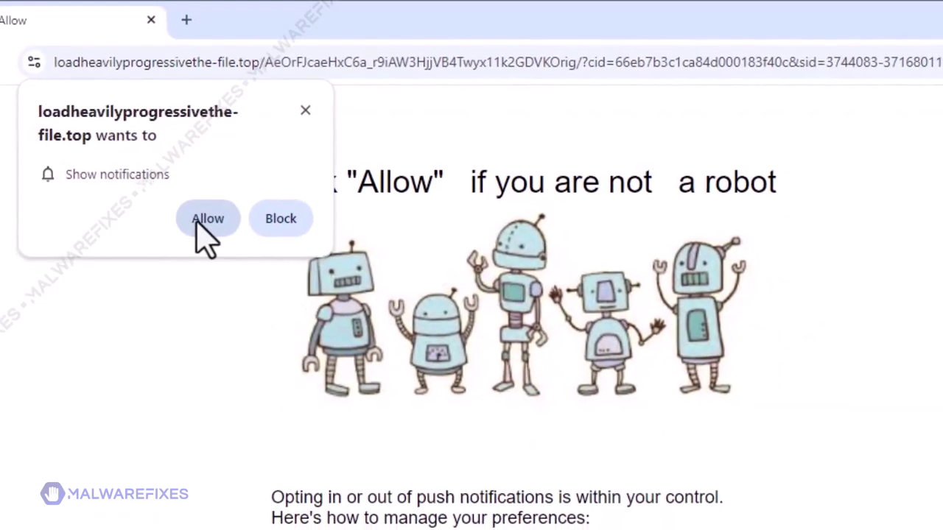
pyautogui.click(200, 221)
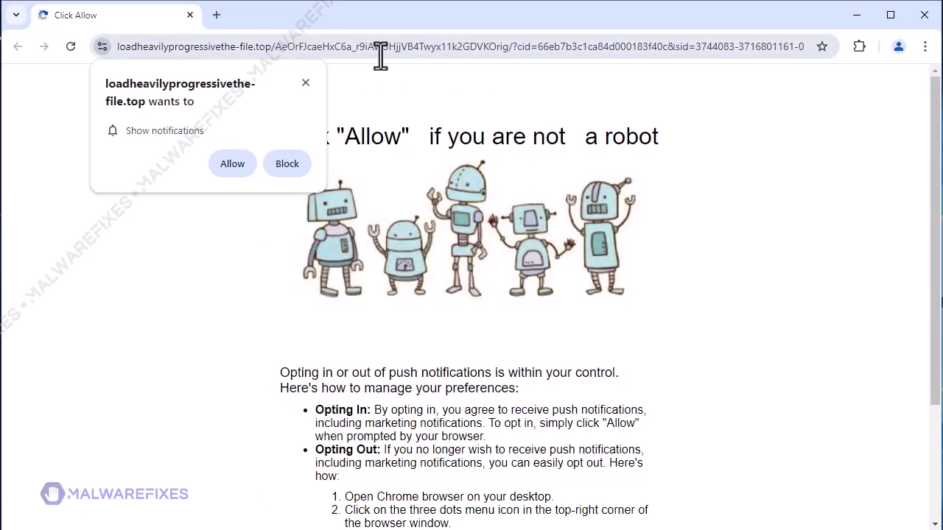
# Inspect the full page address again by highlighting only its domain, loadheavilyprogressivethe-file.top, and clear the selection.
pyautogui.click(411, 48)
pyautogui.click(413, 46)
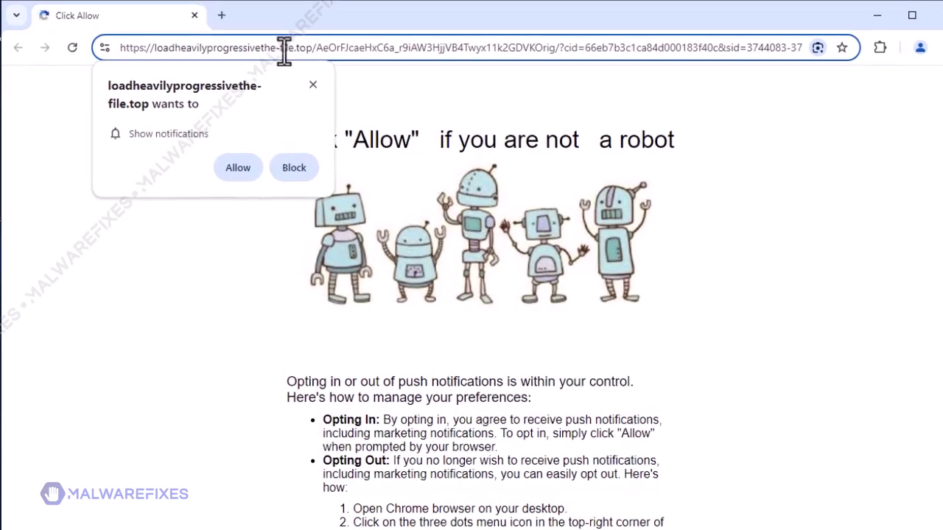
pyautogui.moveTo(305, 46); pyautogui.dragTo(187, 58)
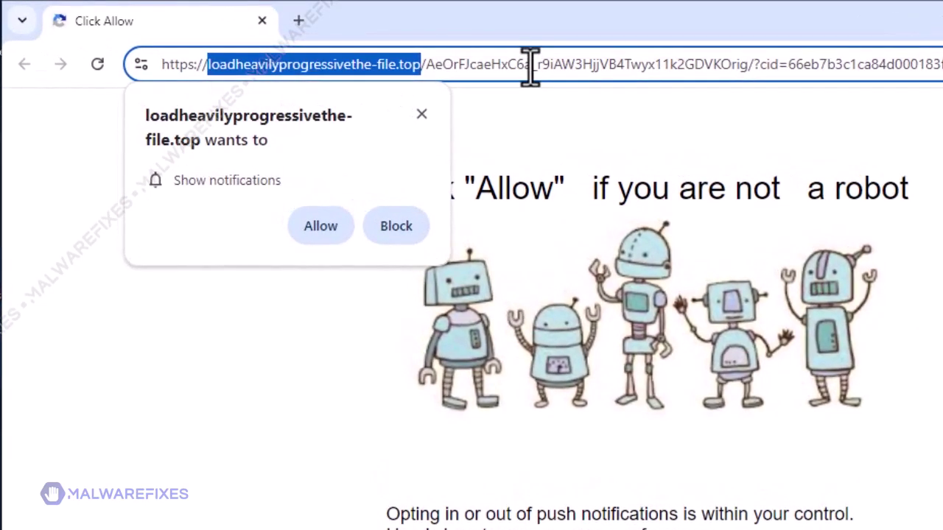
pyautogui.click(531, 66)
pyautogui.click(817, 394)
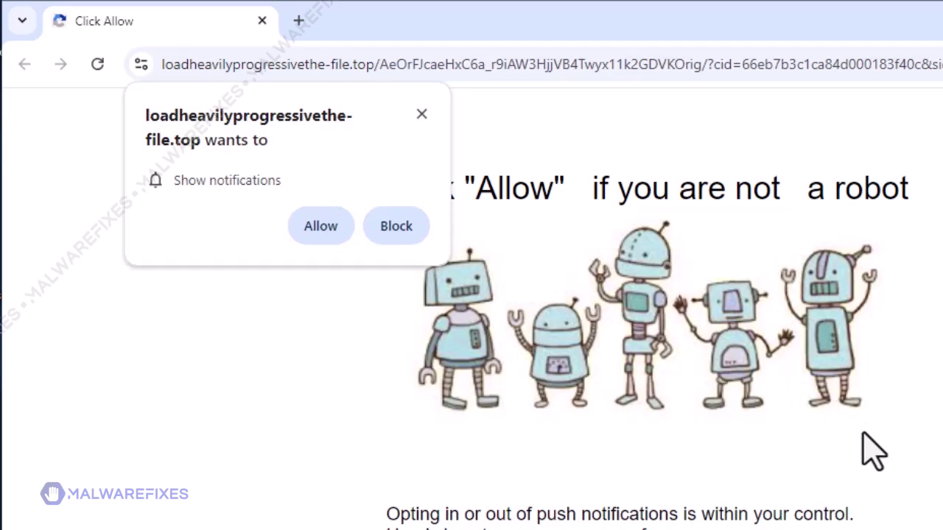
# Review the page's opt-in and opt-out instructions for push notifications and return to its heading.
pyautogui.scroll(-3, 839, 452)
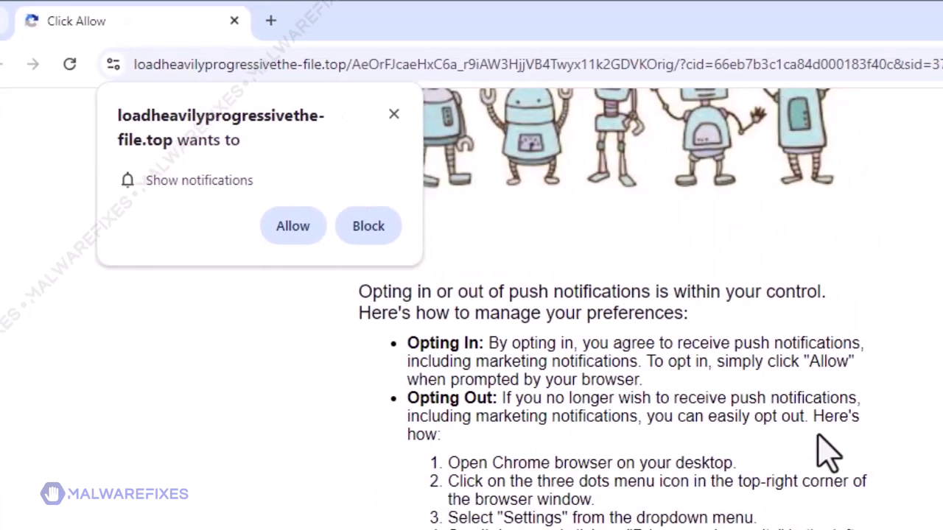
pyautogui.scroll(3, 840, 453)
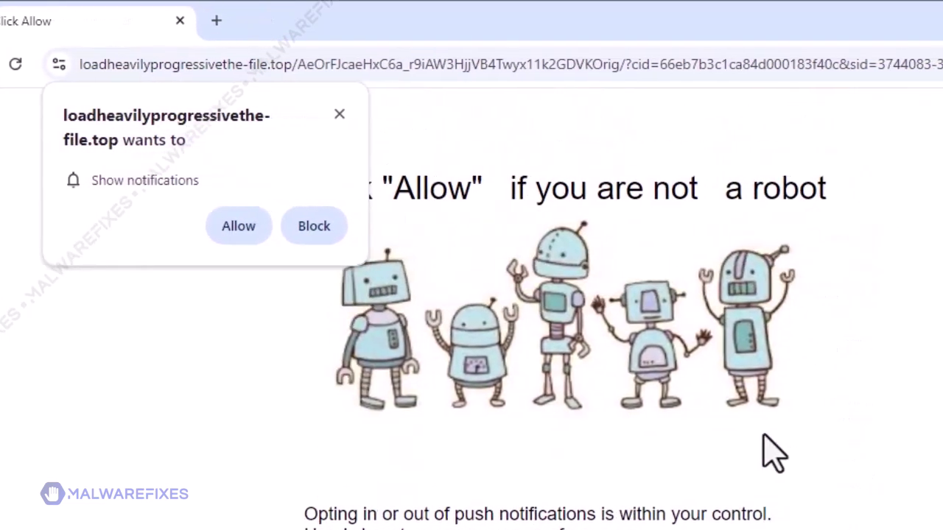
pyautogui.scroll(-3, 766, 451)
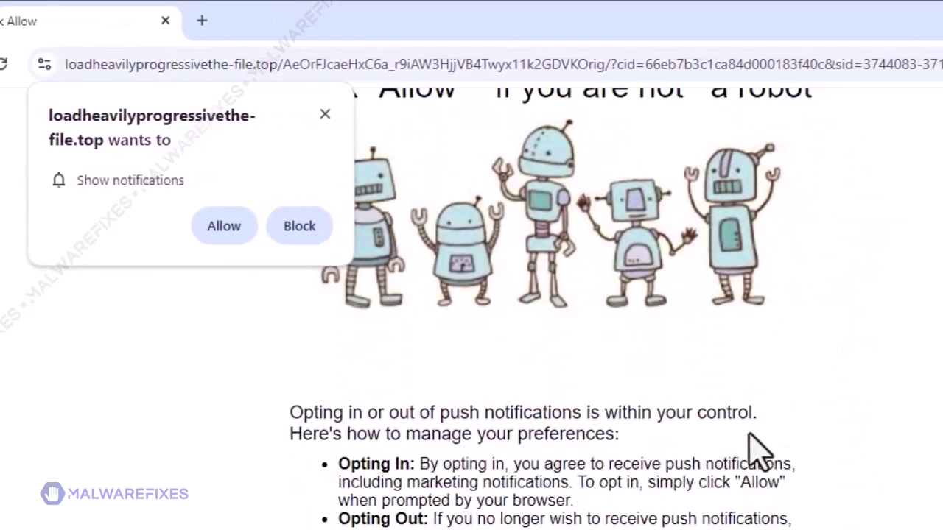
pyautogui.scroll(3, 744, 447)
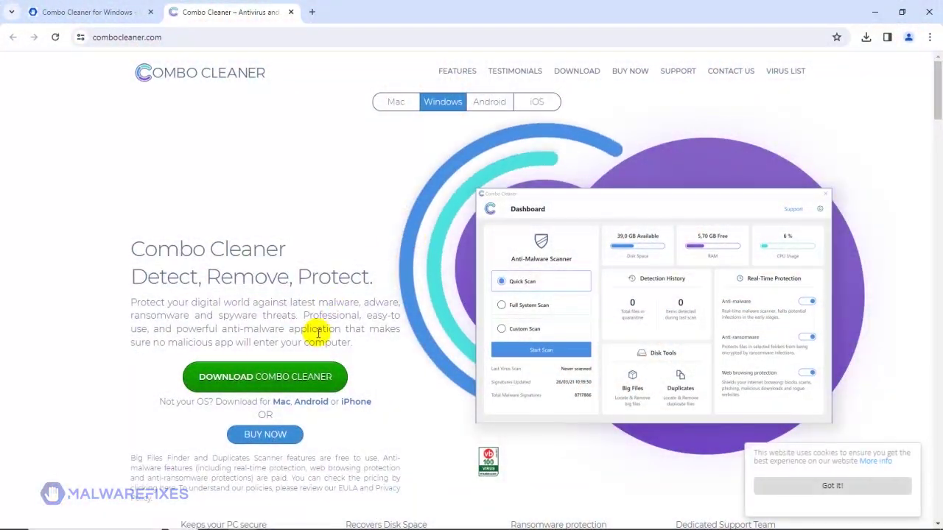
# Download Combo Cleaner for Windows, install it with the default options, and launch it with the initial computer scan.
pyautogui.click(312, 385)
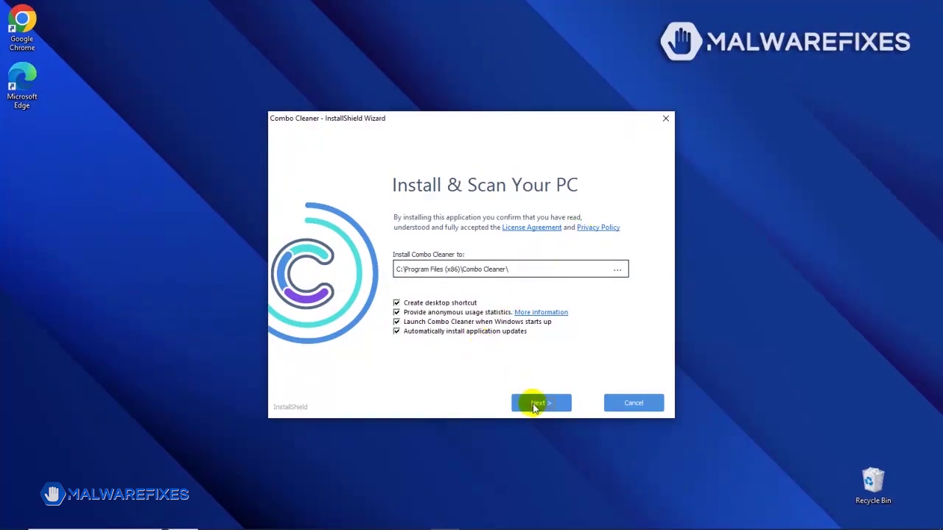
pyautogui.click(535, 405)
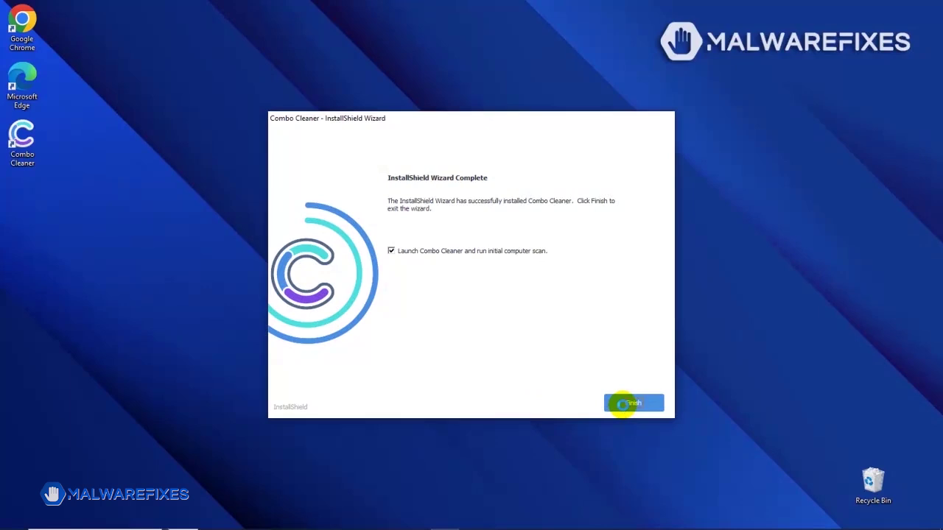
pyautogui.click(632, 403)
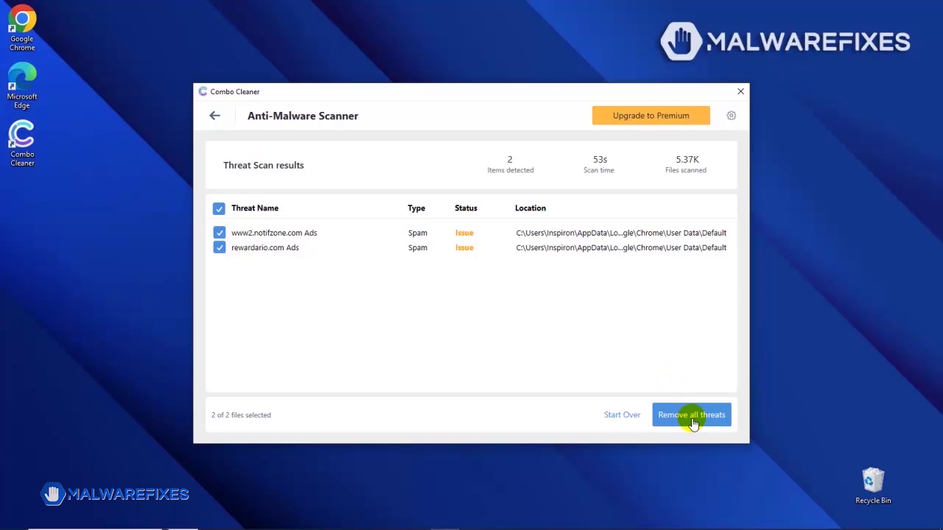
# Remove all threats found by the Combo Cleaner scan and choose to buy the Premium version.
pyautogui.click(693, 417)
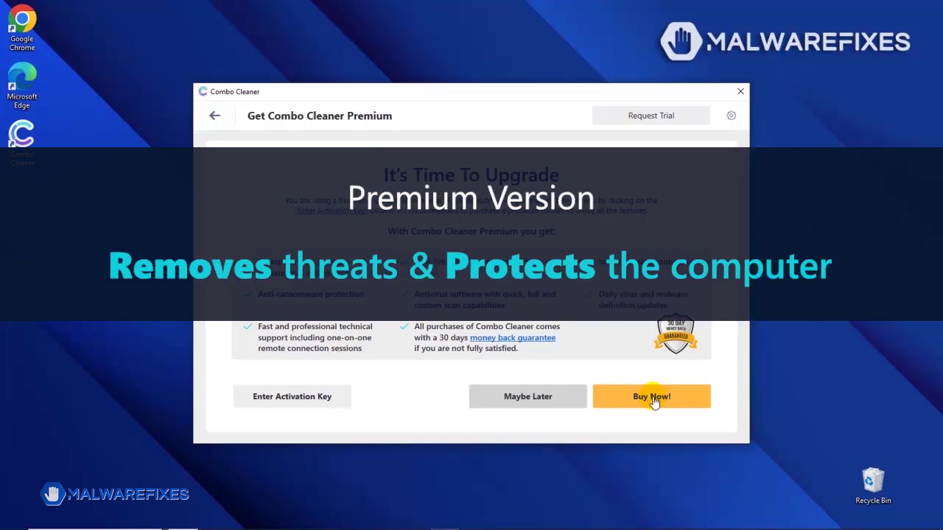
pyautogui.click(656, 404)
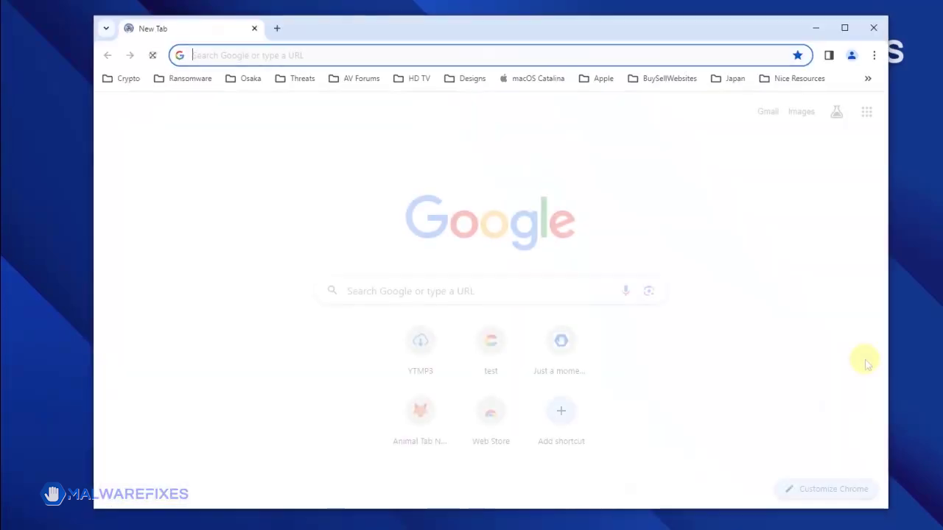
# In Chrome, open the Notifications permission page within the privacy and security site settings.
pyautogui.click(874, 56)
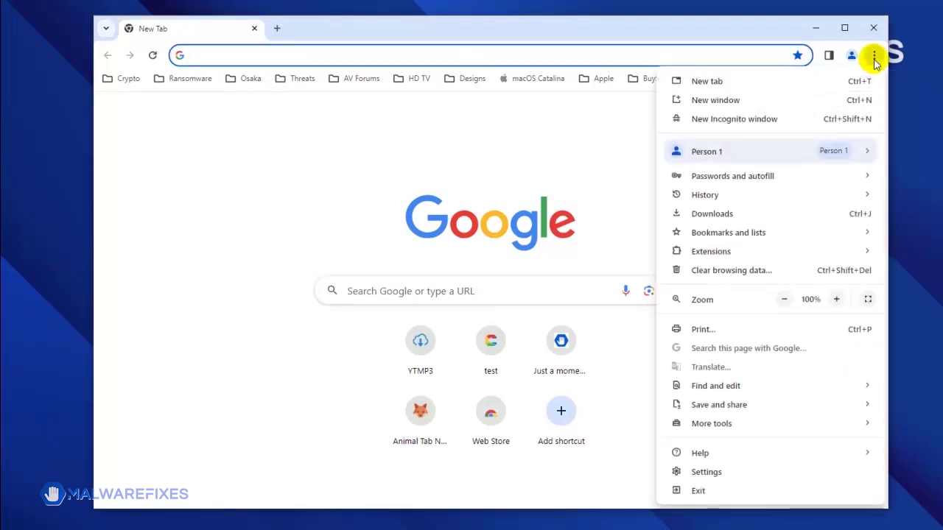
pyautogui.click(737, 472)
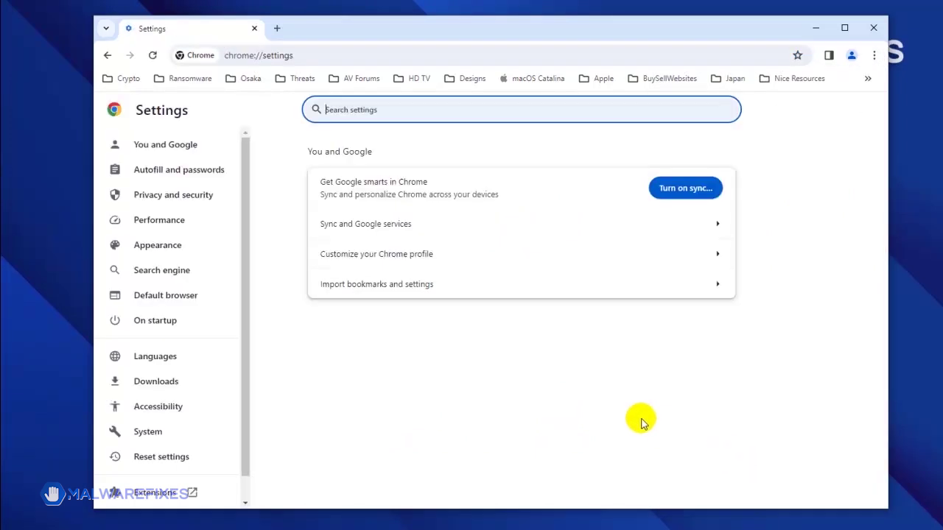
pyautogui.click(219, 200)
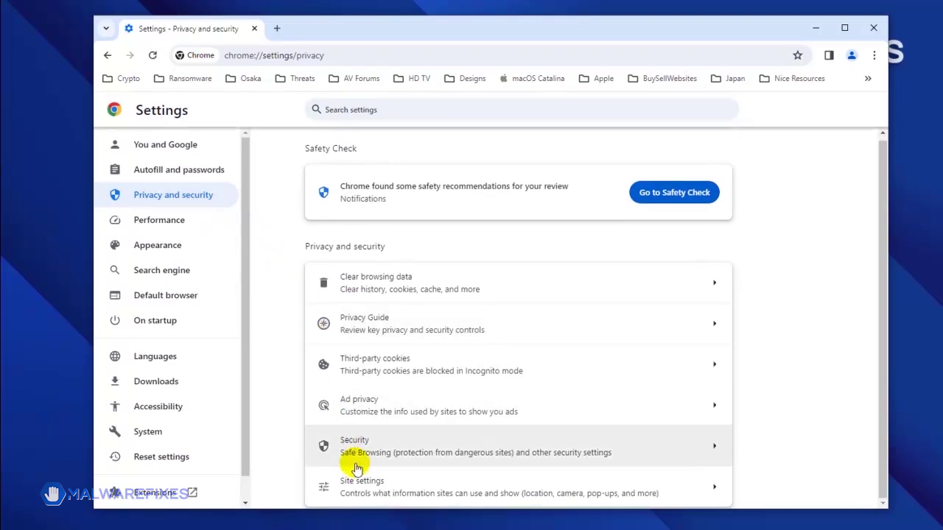
pyautogui.click(419, 490)
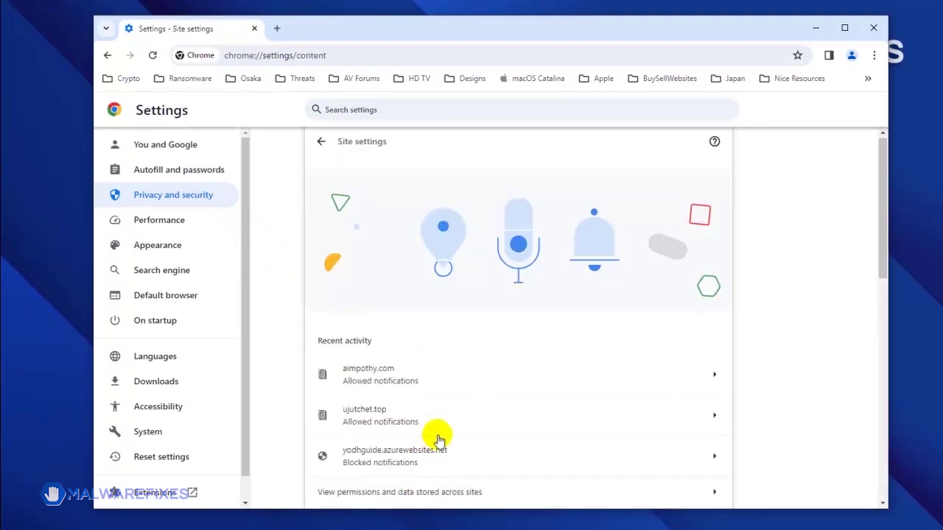
pyautogui.scroll(-3, 435, 435)
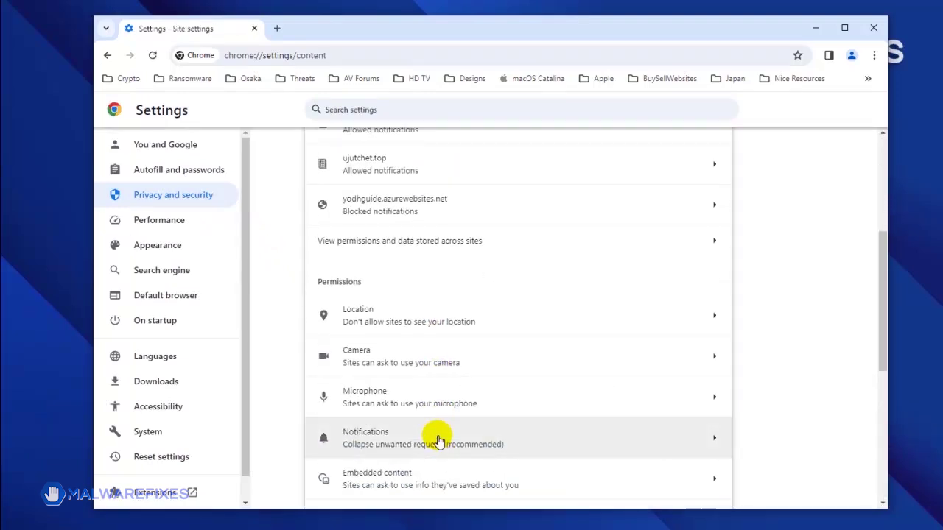
pyautogui.click(438, 439)
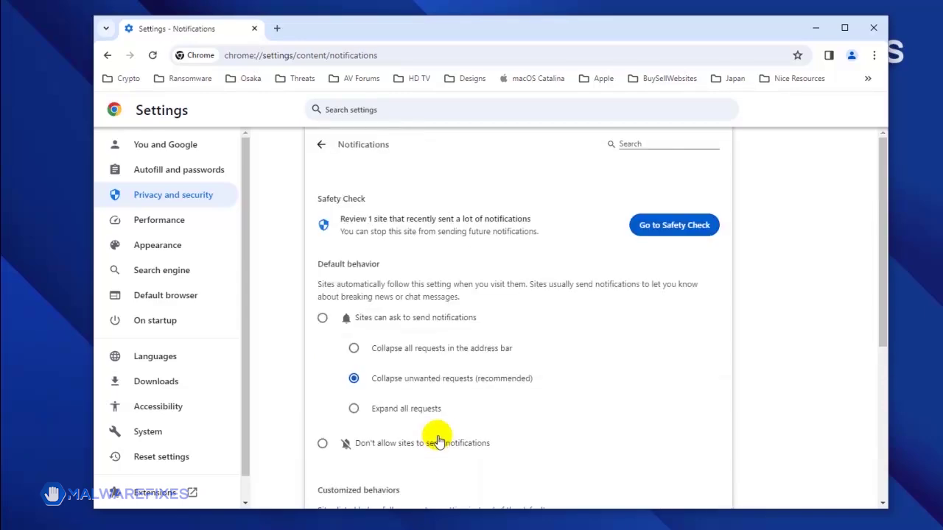
# Open the available actions for the aimpothy.com entry among the sites allowed to send notifications.
pyautogui.scroll(-3, 486, 423)
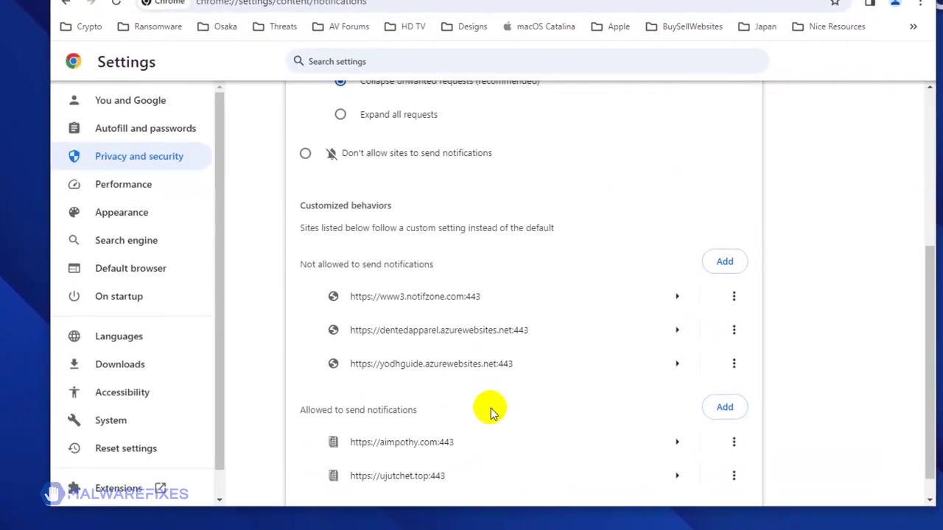
pyautogui.scroll(-1, 491, 412)
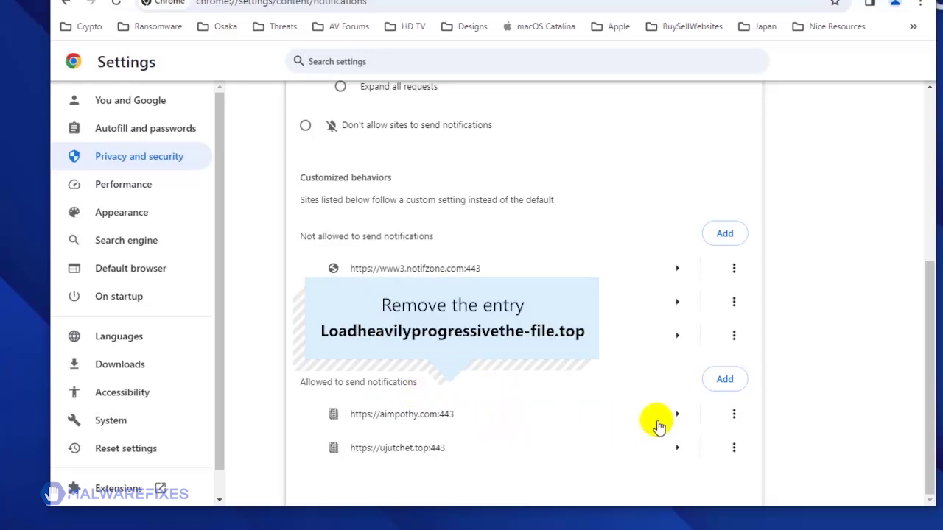
pyautogui.click(737, 422)
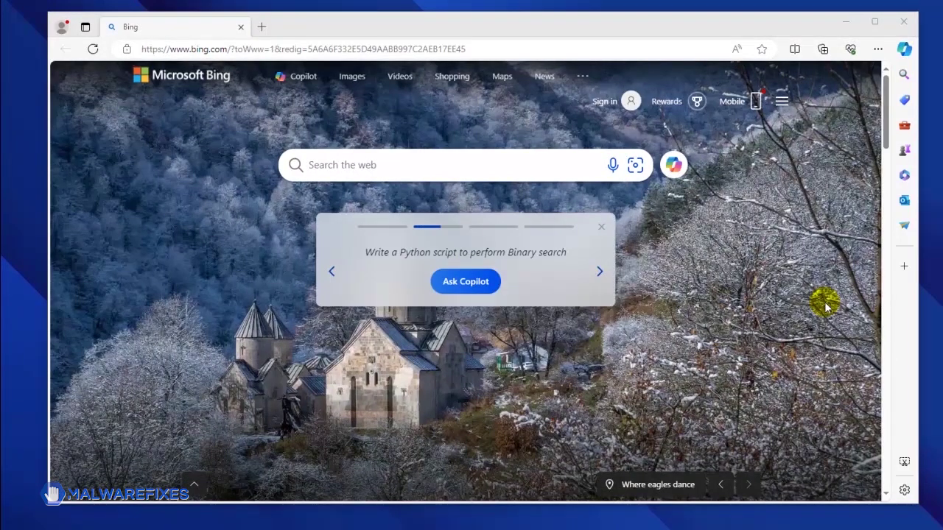
# In Microsoft Edge, open the Notifications permission page within the cookies and site permissions settings.
pyautogui.click(878, 49)
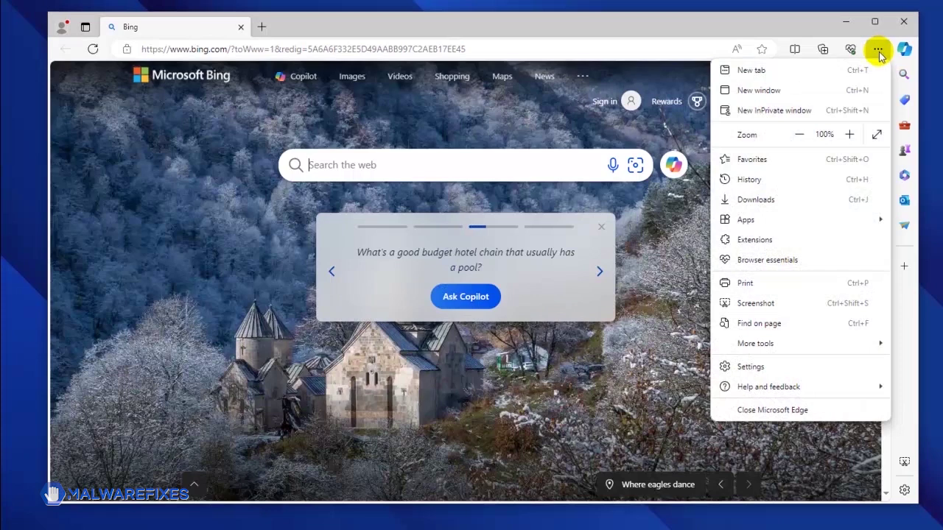
pyautogui.click(783, 368)
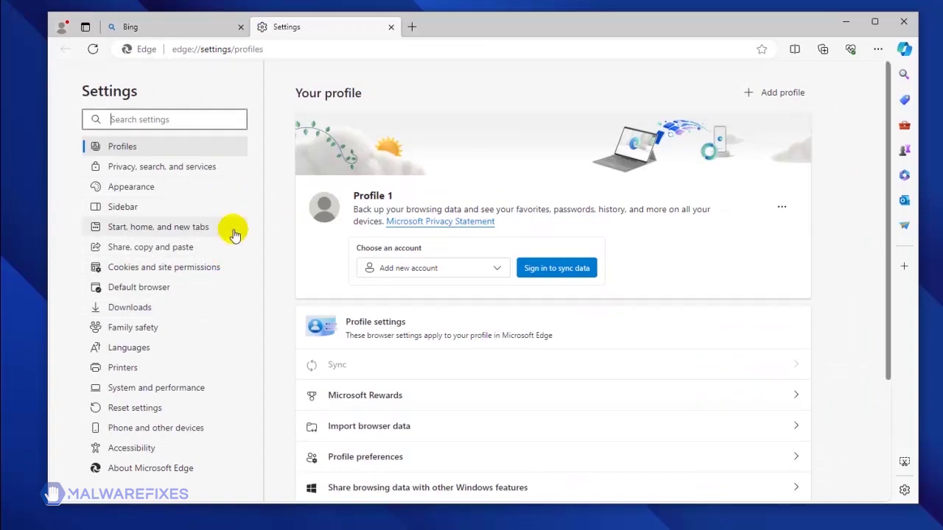
pyautogui.click(236, 271)
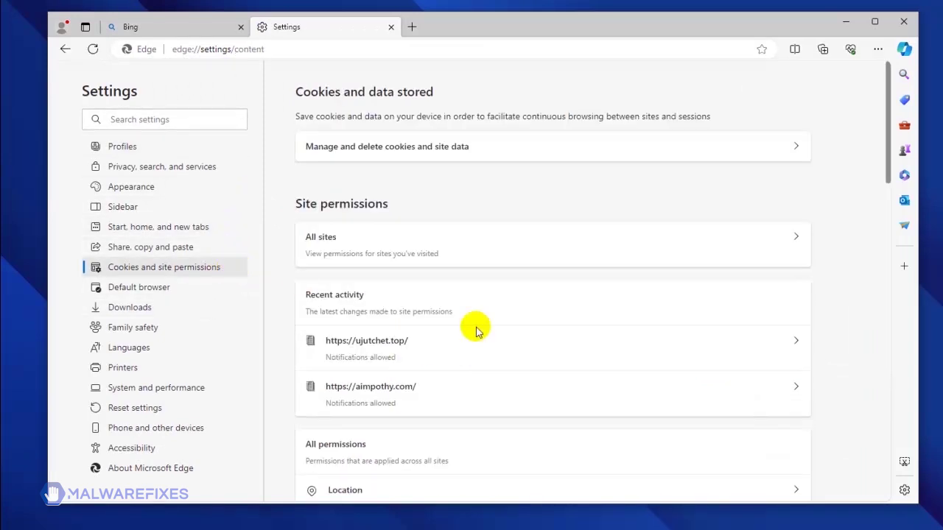
pyautogui.scroll(-3, 566, 357)
pyautogui.scroll(-3, 567, 358)
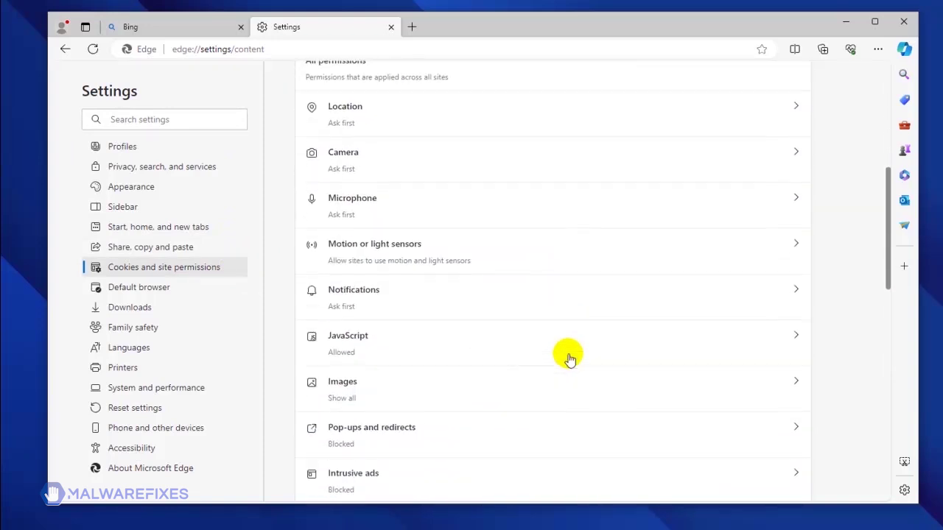
pyautogui.click(398, 285)
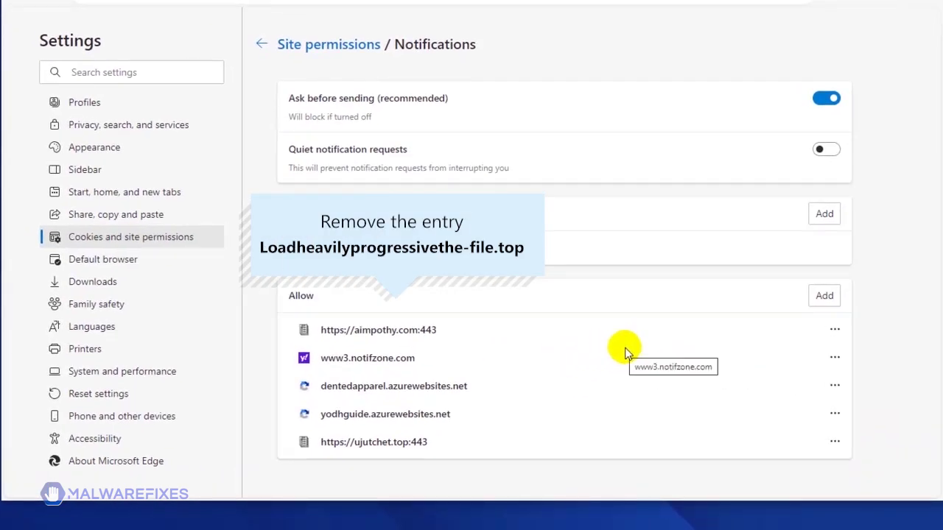
# Show the available actions for aimpothy.com in Edge's allowed notification sites, and close the browser.
pyautogui.click(834, 331)
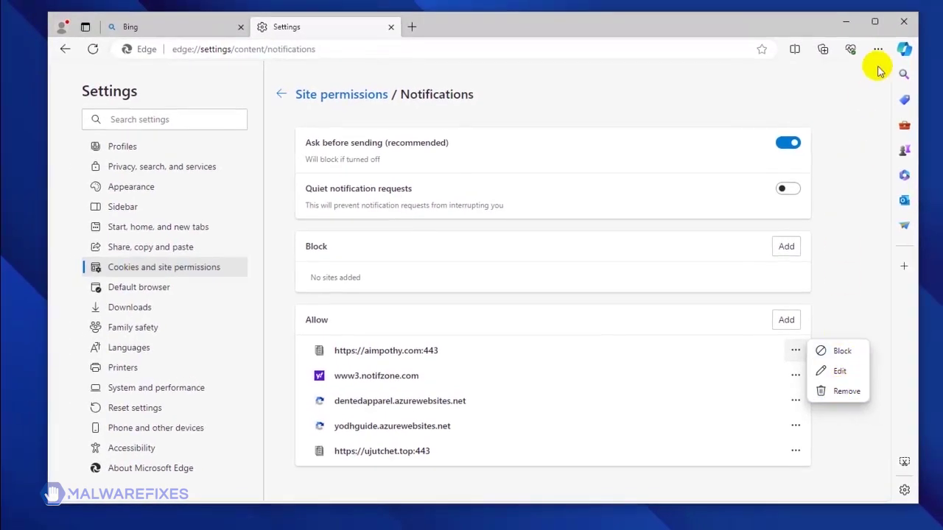
pyautogui.click(905, 27)
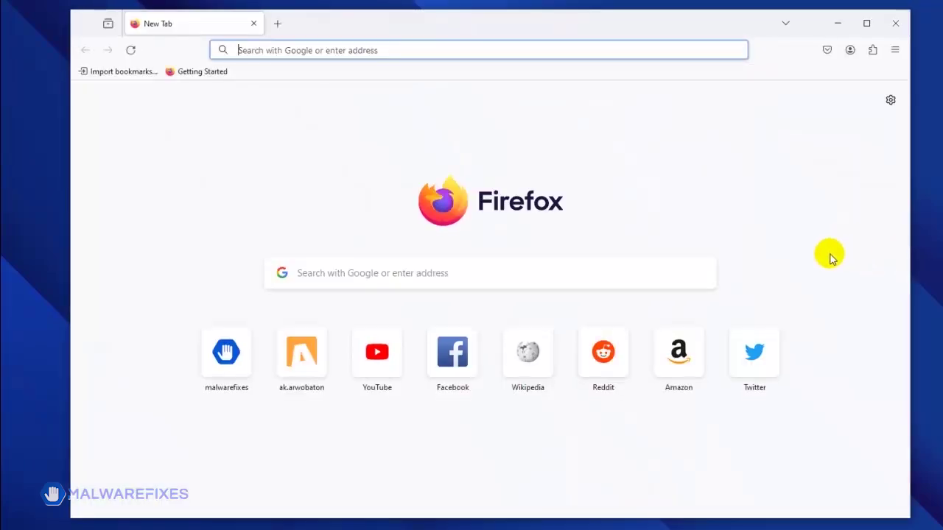
# In Firefox, open the notification permissions within the privacy and security settings and select the www1.notifzone.com entry.
pyautogui.click(894, 53)
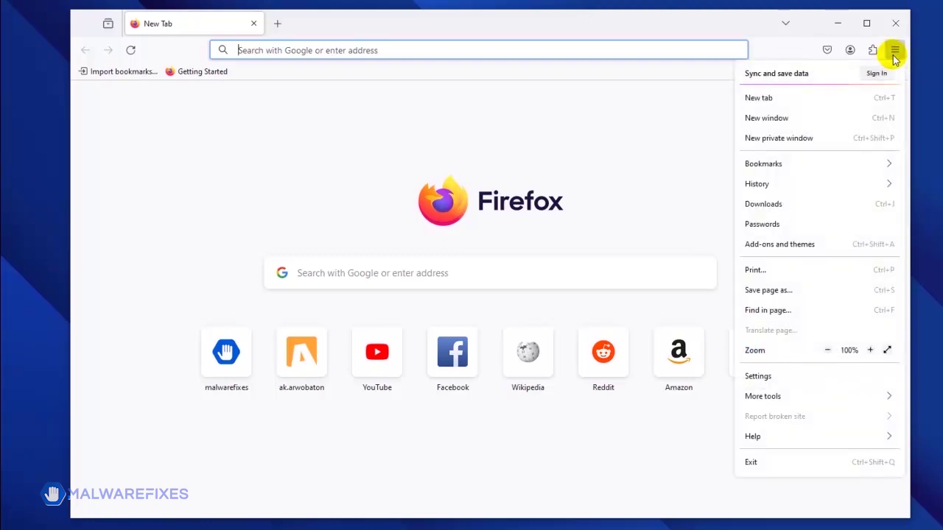
pyautogui.click(798, 376)
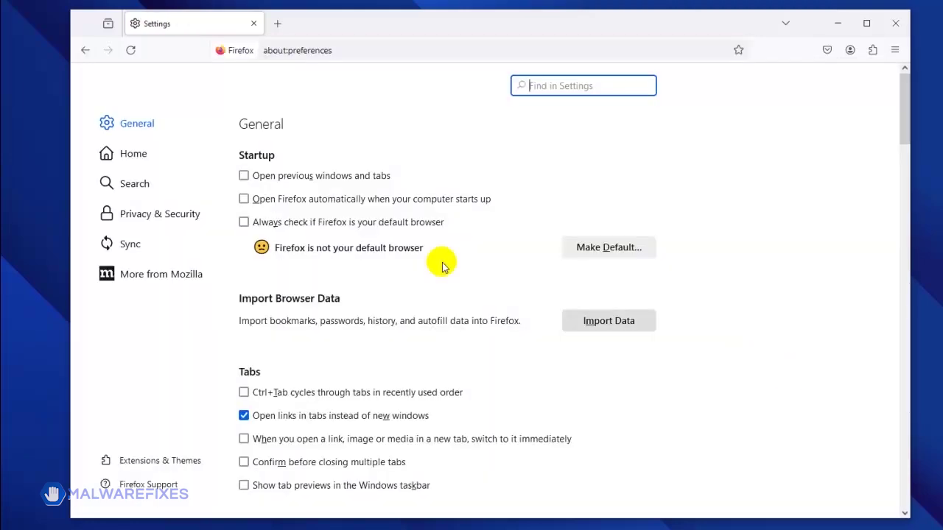
pyautogui.click(210, 219)
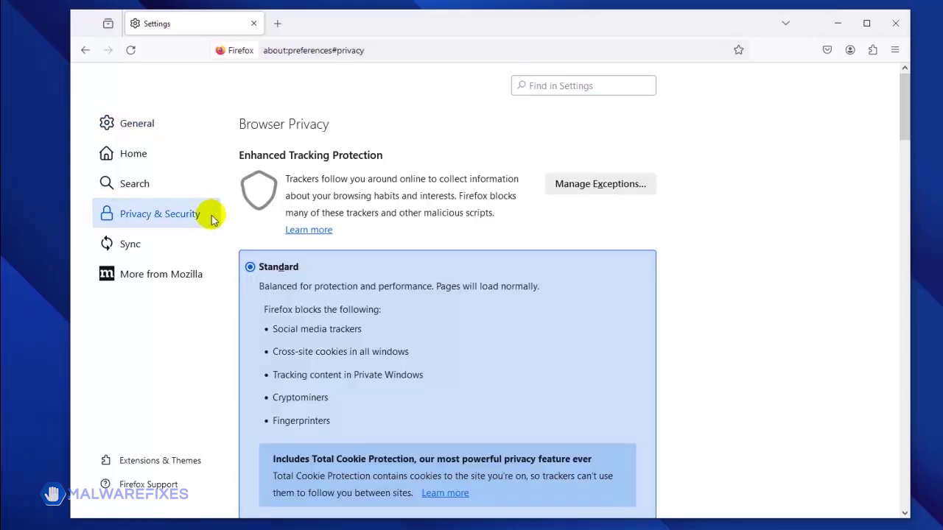
pyautogui.scroll(-15, 521, 307)
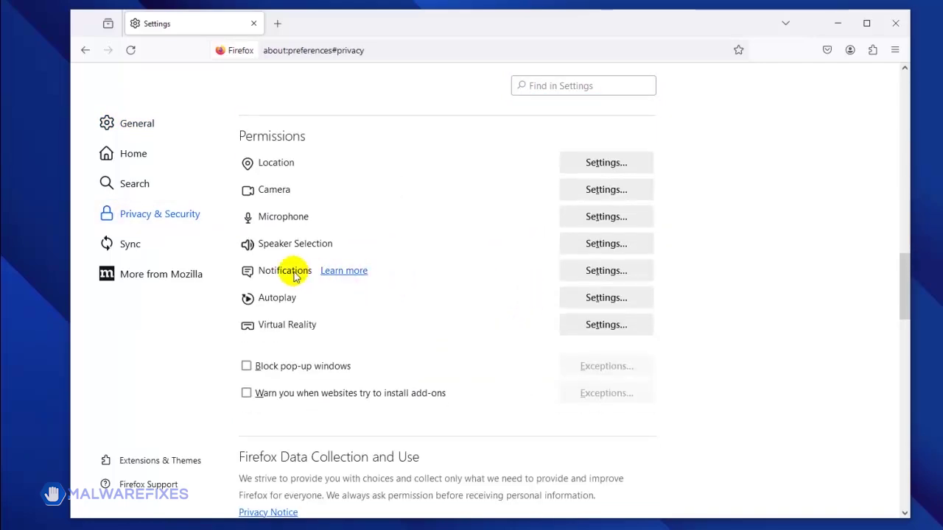
pyautogui.click(603, 272)
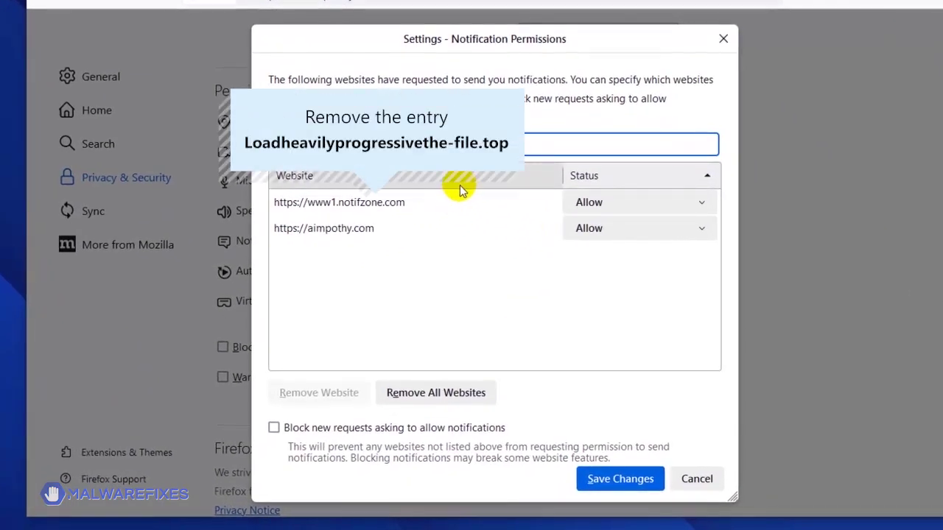
pyautogui.click(437, 206)
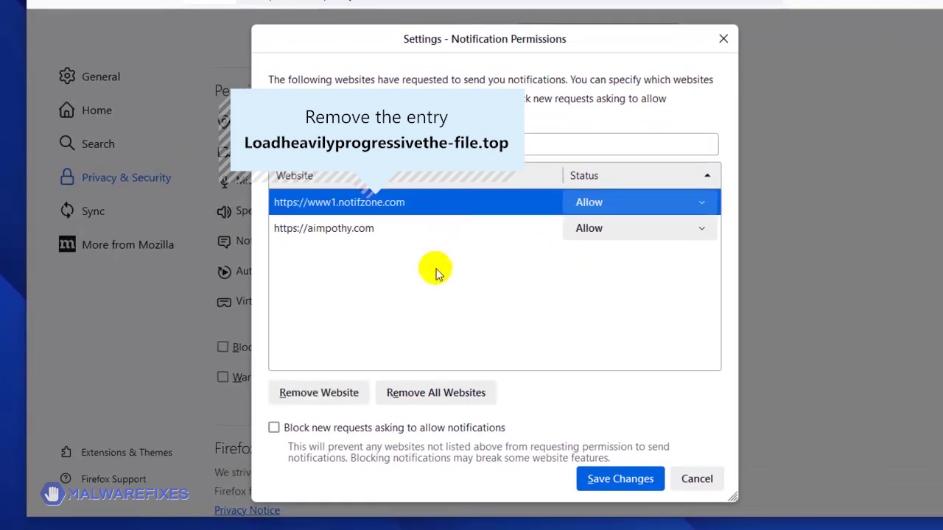